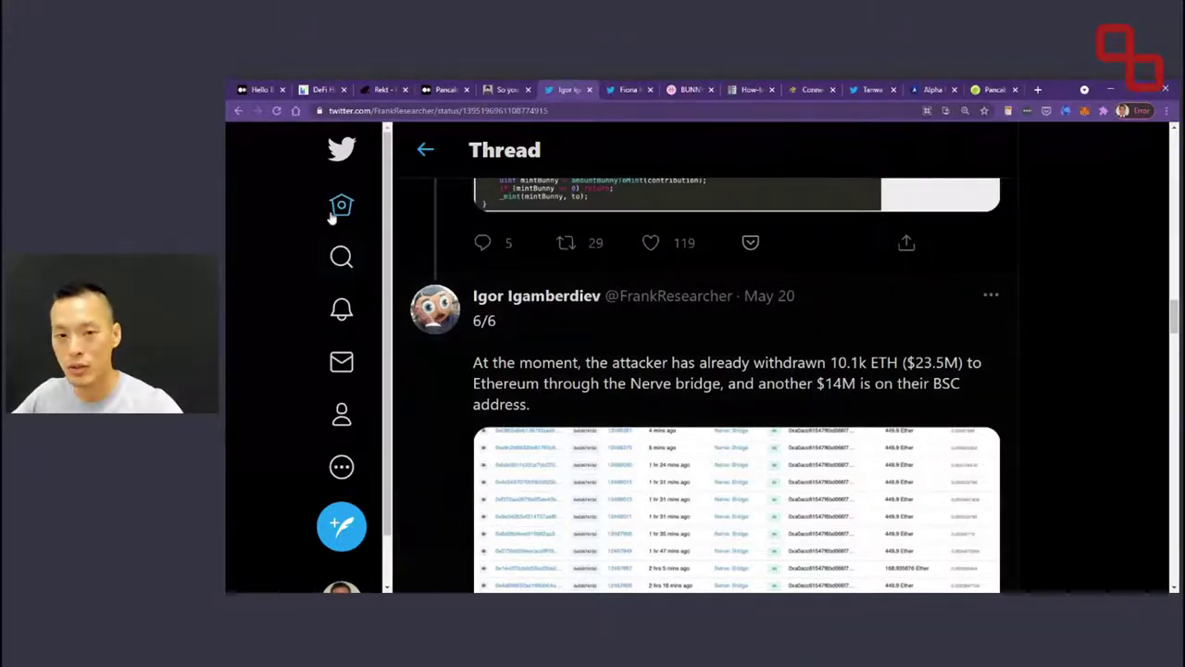
Open the tornado.cash website in a new browser tab.
{"action": "key", "text": "ctrl+t"}
{"action": "type", "text": "tr"}
{"action": "key", "text": "BackSpace"}
{"action": "key", "text": "BackSpace"}
{"action": "type", "text": "ornada"}
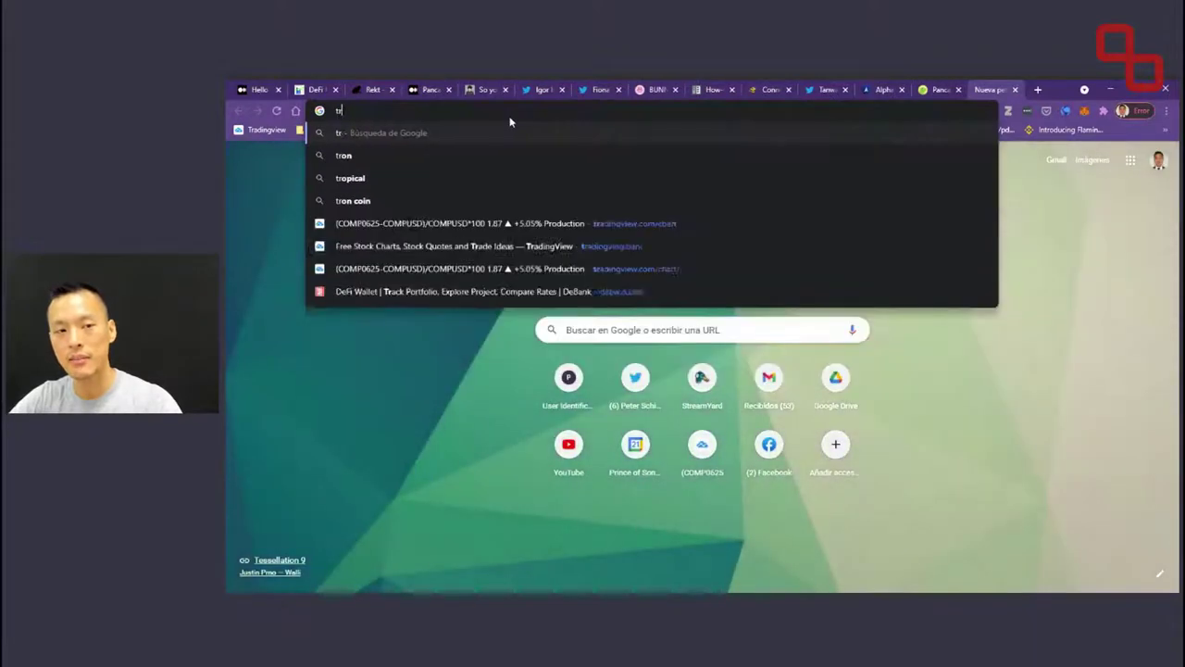
{"action": "key", "text": "BackSpace"}
{"action": "type", "text": "o.cash"}
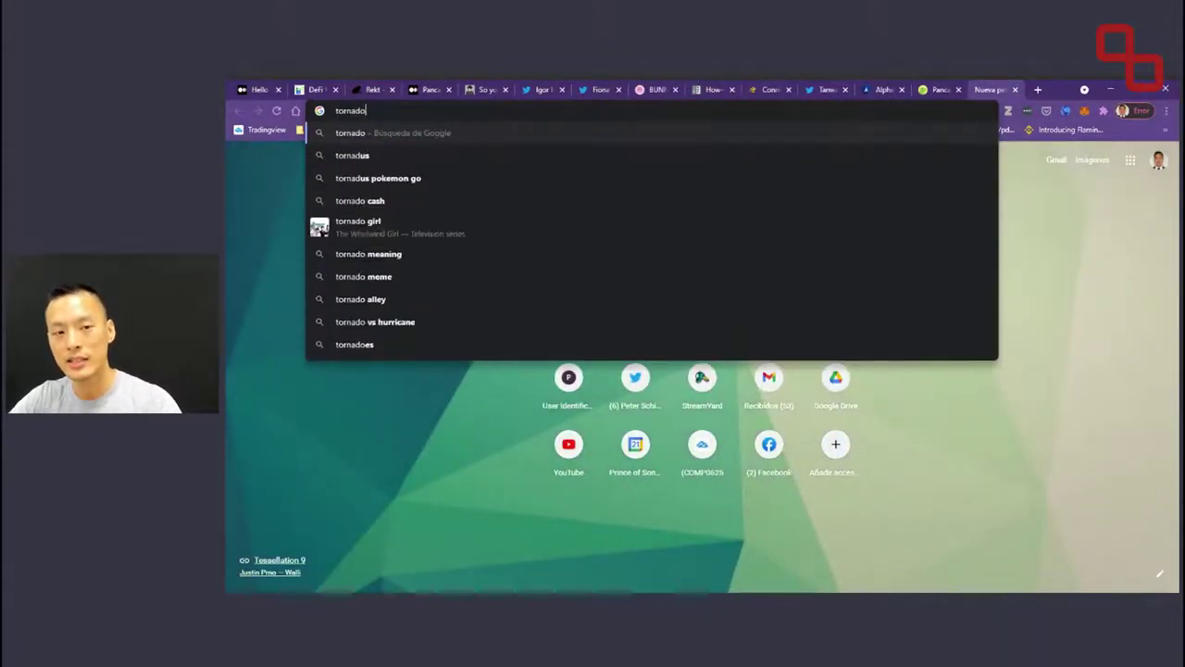
{"action": "key", "text": "Return"}
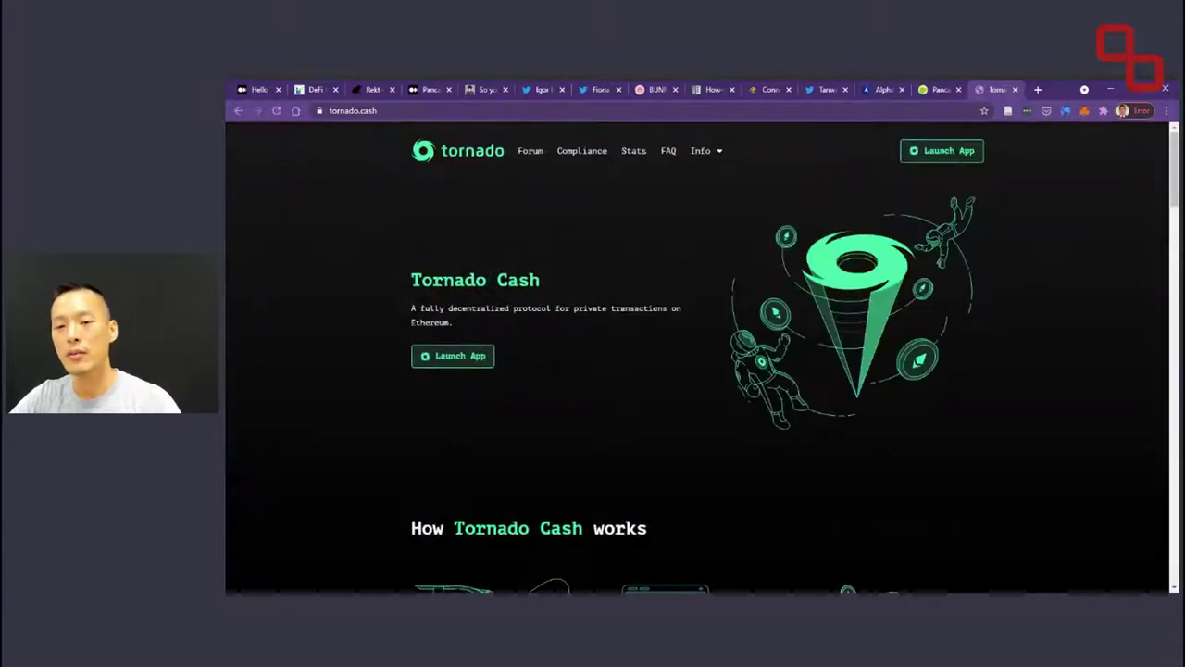
Launch the Tornado Cash app, highlight the anonymity set's deposit count and select the 100 ETH deposit amount.
{"action": "left_click", "coordinate": [972, 154]}
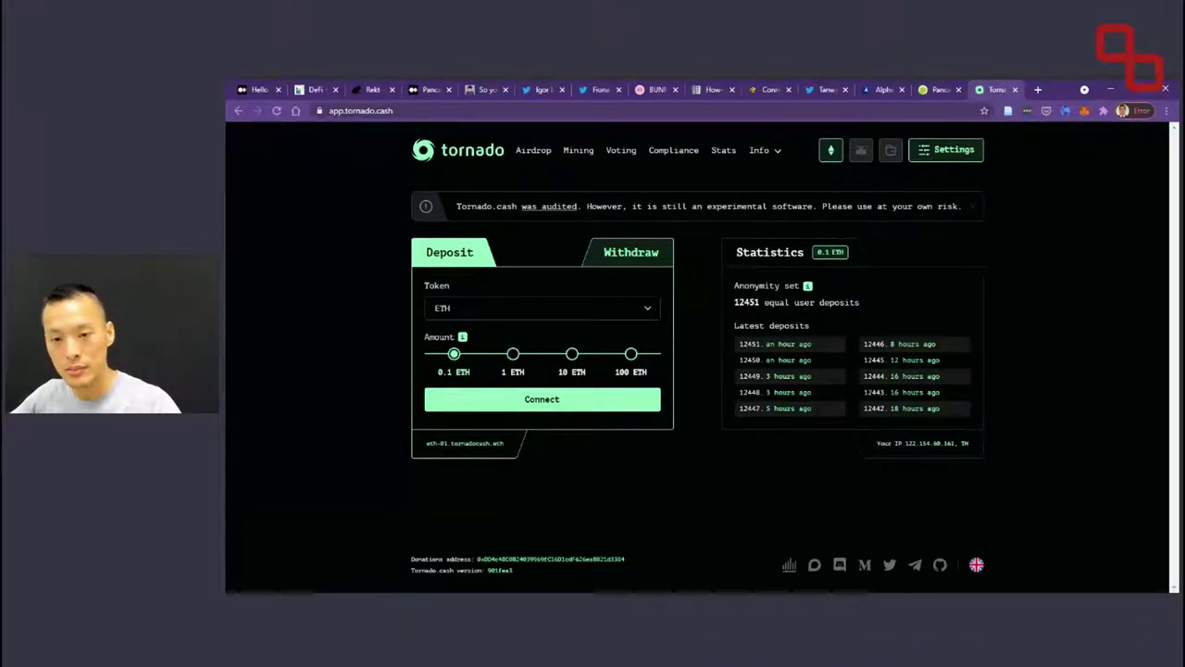
{"action": "double_click", "coordinate": [747, 302]}
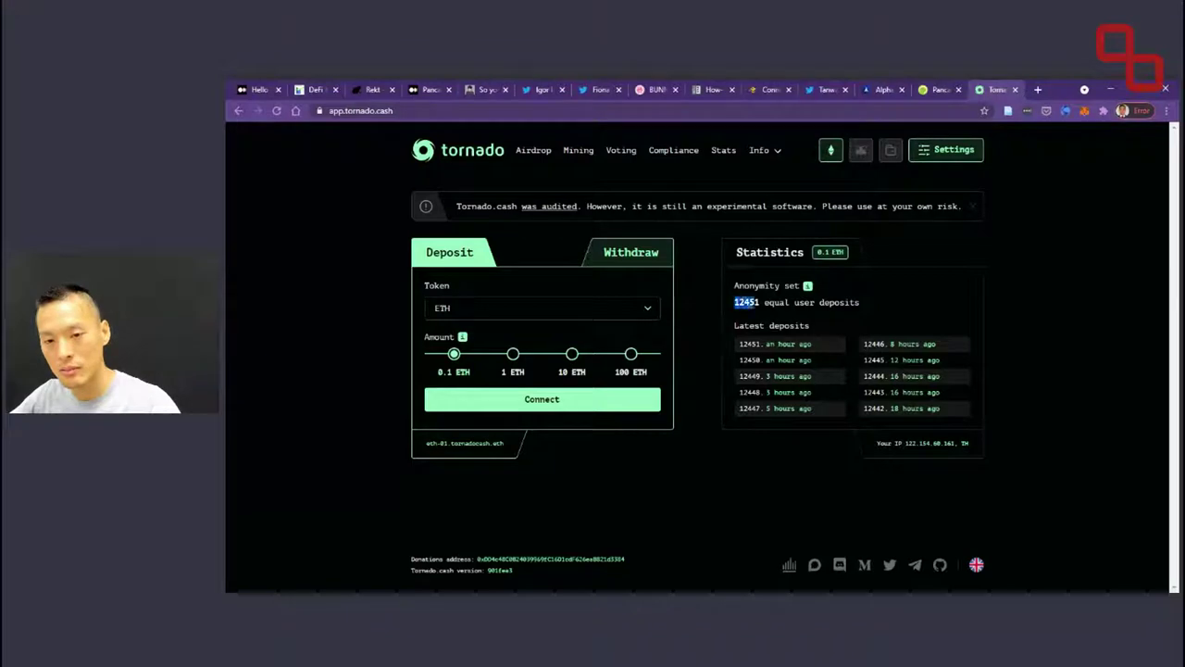
{"action": "left_click", "coordinate": [631, 353]}
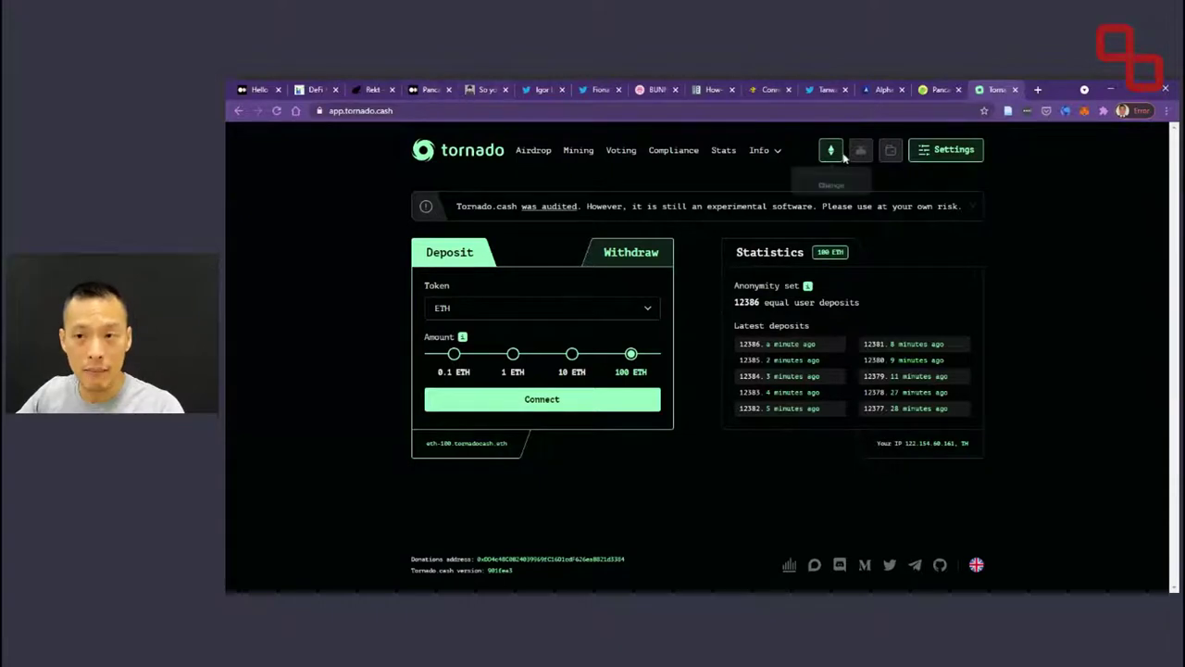
Search the web for "bridge binance" in place of the Tornado Cash app.
{"action": "left_click", "coordinate": [444, 110]}
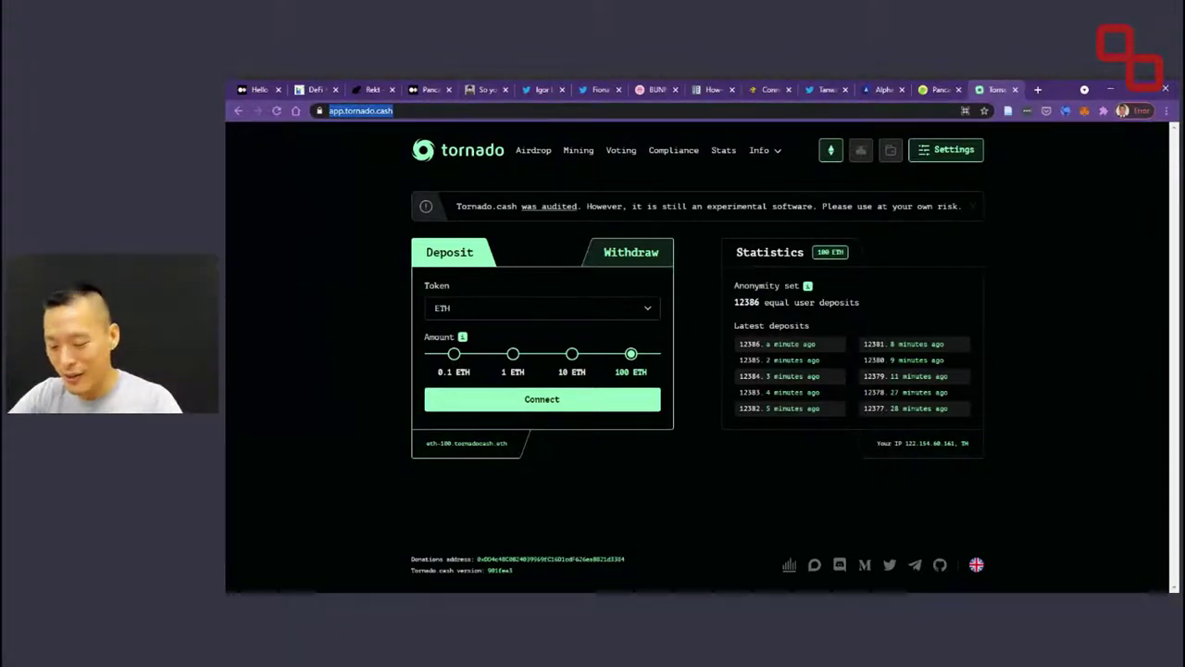
{"action": "type", "text": "bridge binance"}
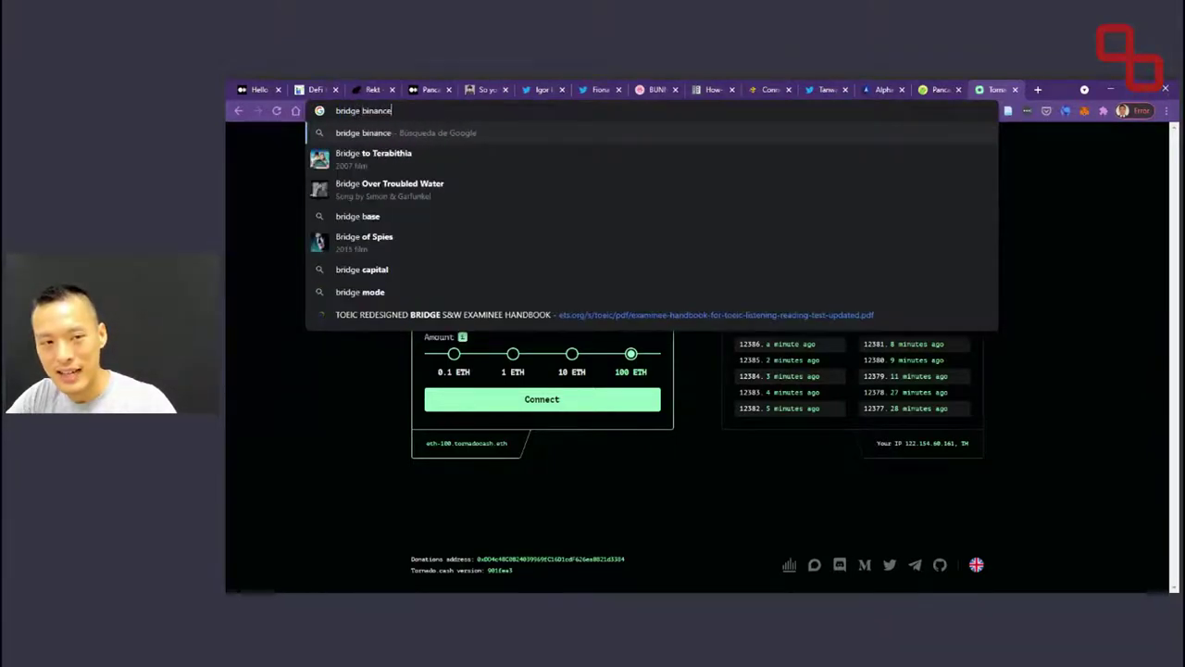
{"action": "key", "text": "Return"}
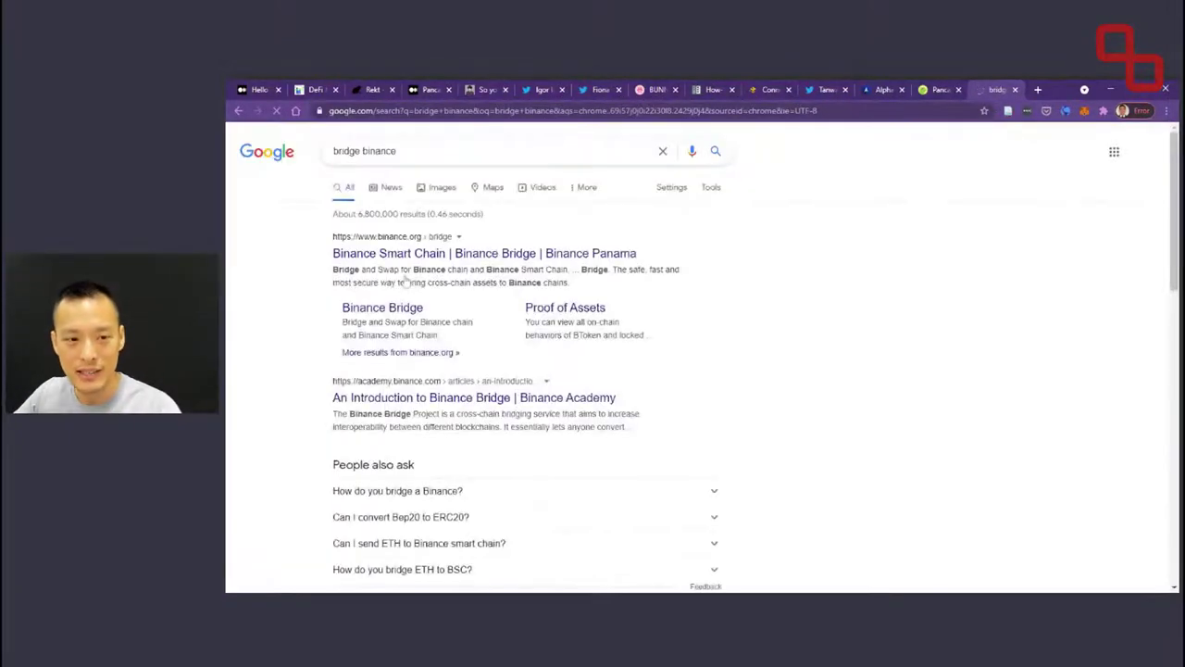
Open the Binance Bridge site from the search results and connect the MetaMask wallet to it.
{"action": "left_click", "coordinate": [433, 255]}
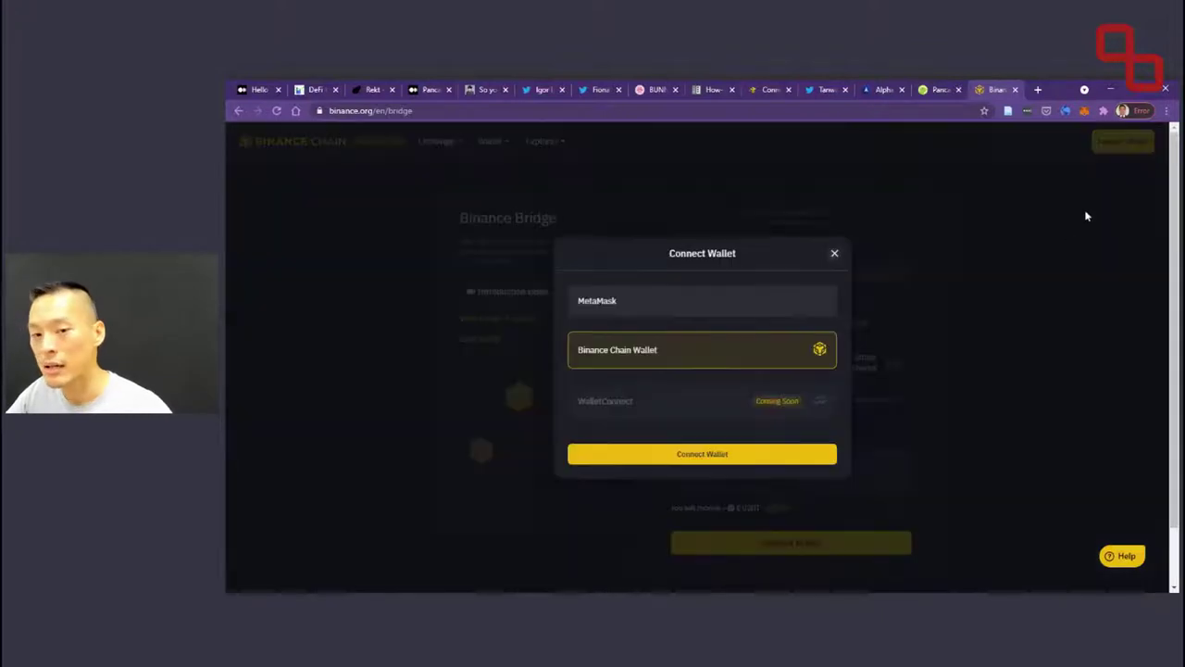
{"action": "left_click", "coordinate": [738, 312]}
{"action": "left_click", "coordinate": [745, 460]}
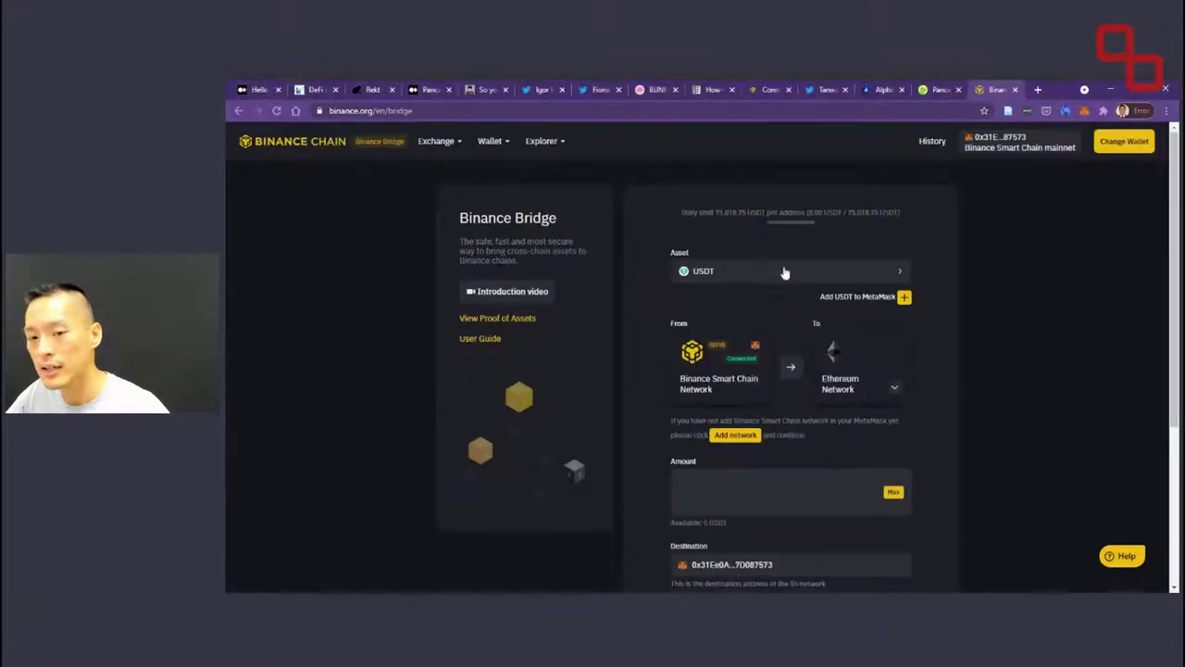
{"action": "left_click", "coordinate": [790, 366]}
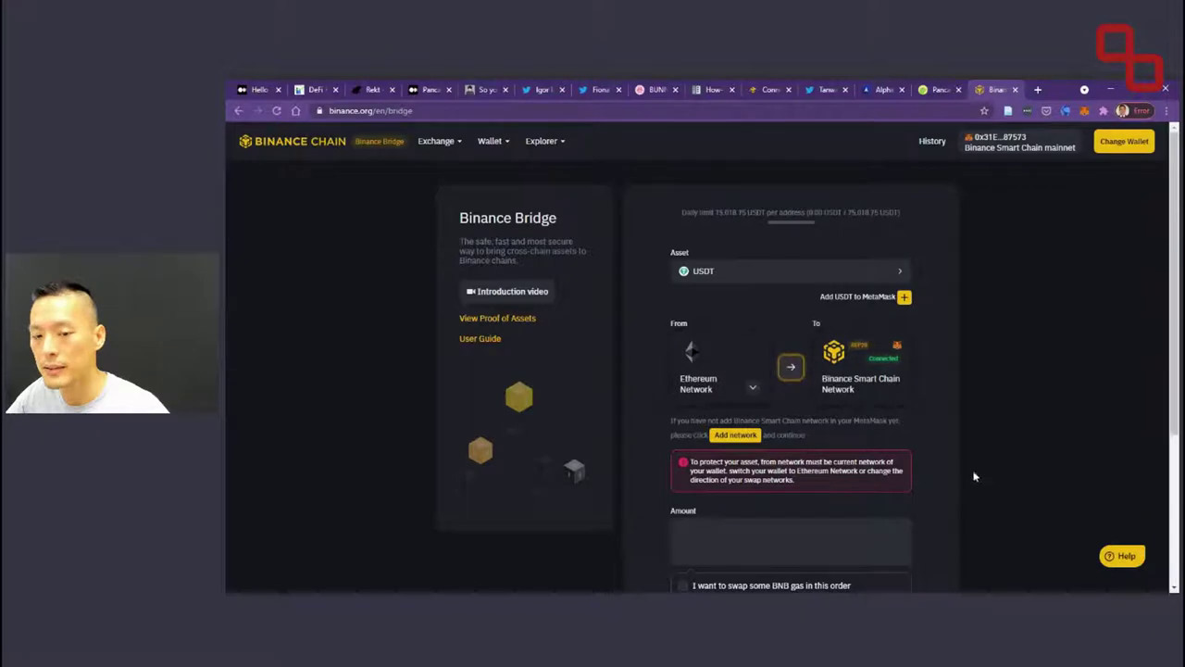
{"action": "left_click", "coordinate": [791, 367]}
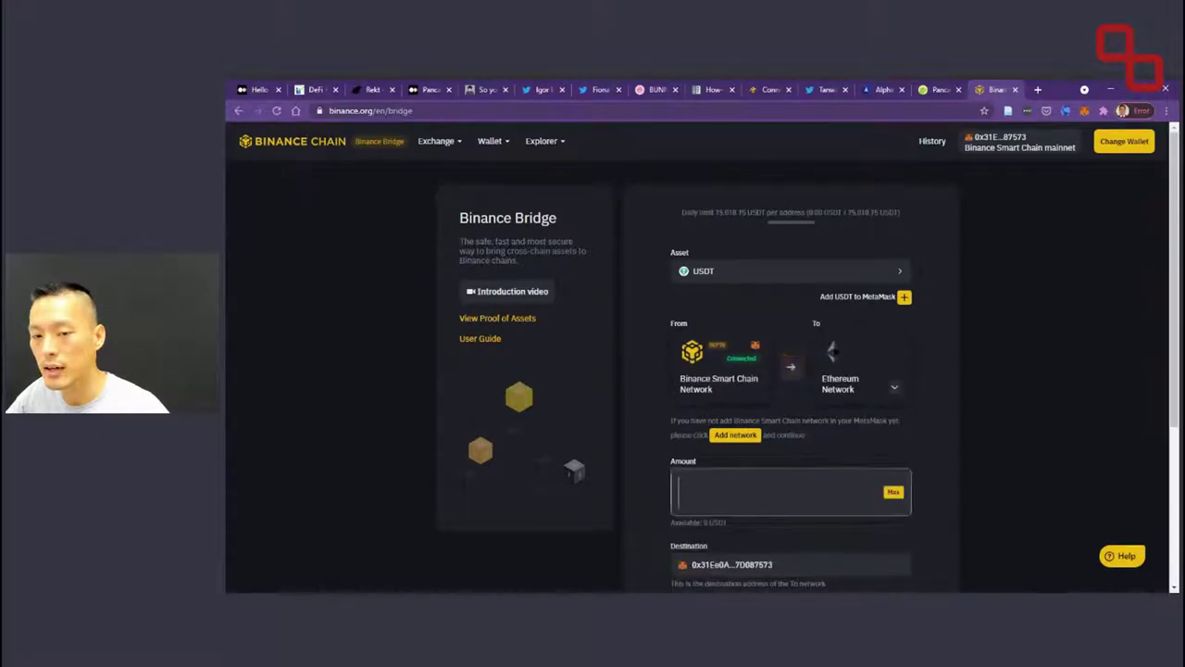
{"action": "type", "text": "111"}
{"action": "key", "text": "BackSpace"}
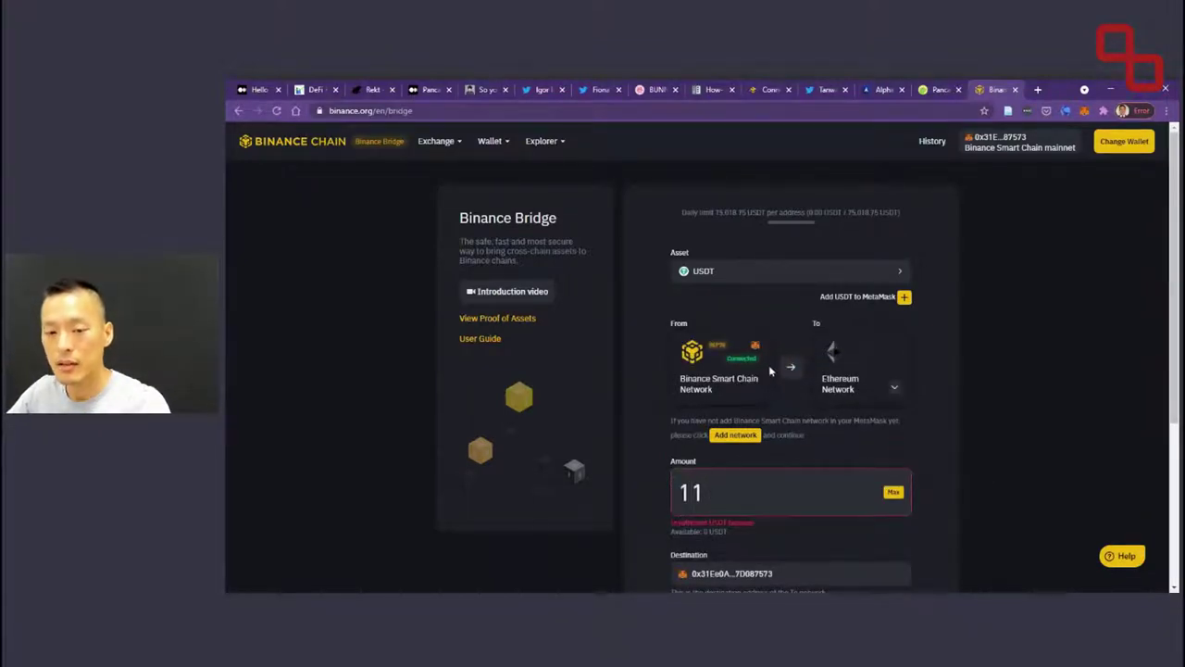
{"action": "key", "text": "BackSpace"}
{"action": "key", "text": "BackSpace"}
Choose ETH as the bridge asset and set the transfer direction from Binance Smart Chain Network to Ethereum Network.
{"action": "left_click", "coordinate": [851, 272]}
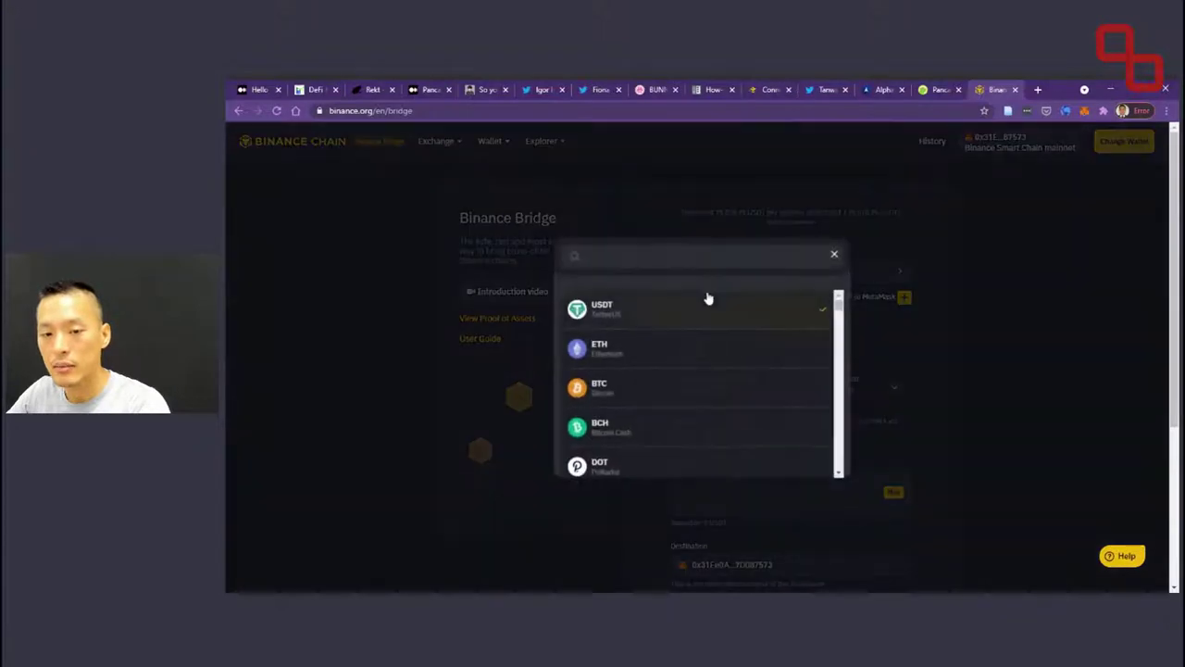
{"action": "left_click", "coordinate": [733, 346]}
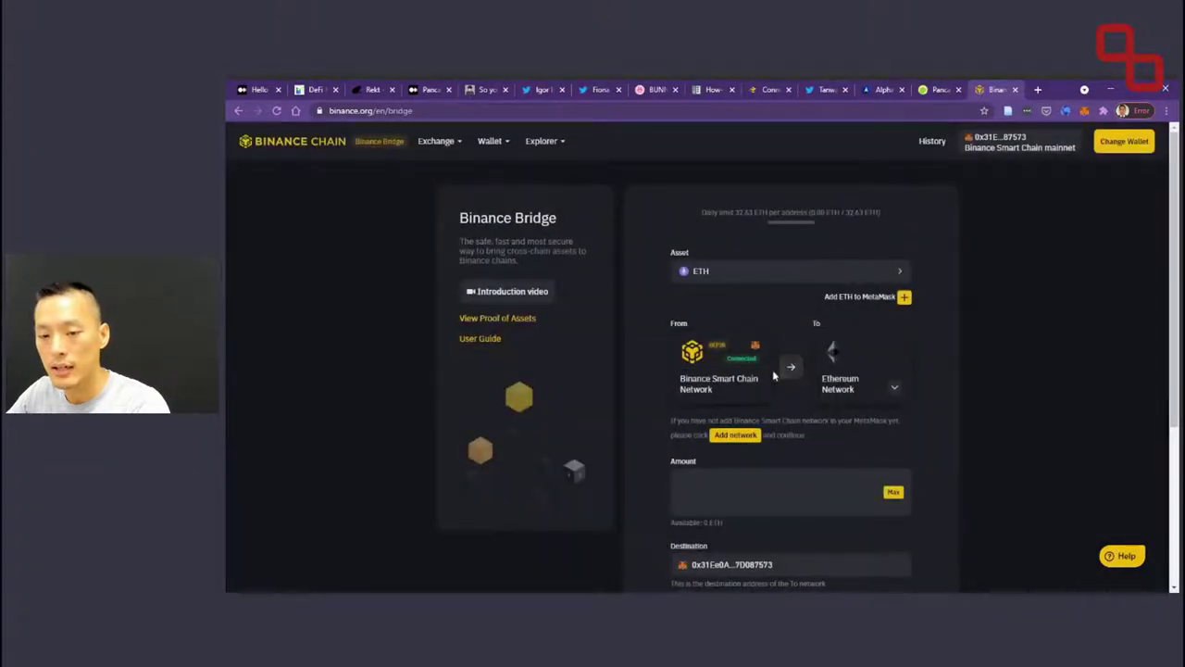
{"action": "left_click", "coordinate": [788, 368]}
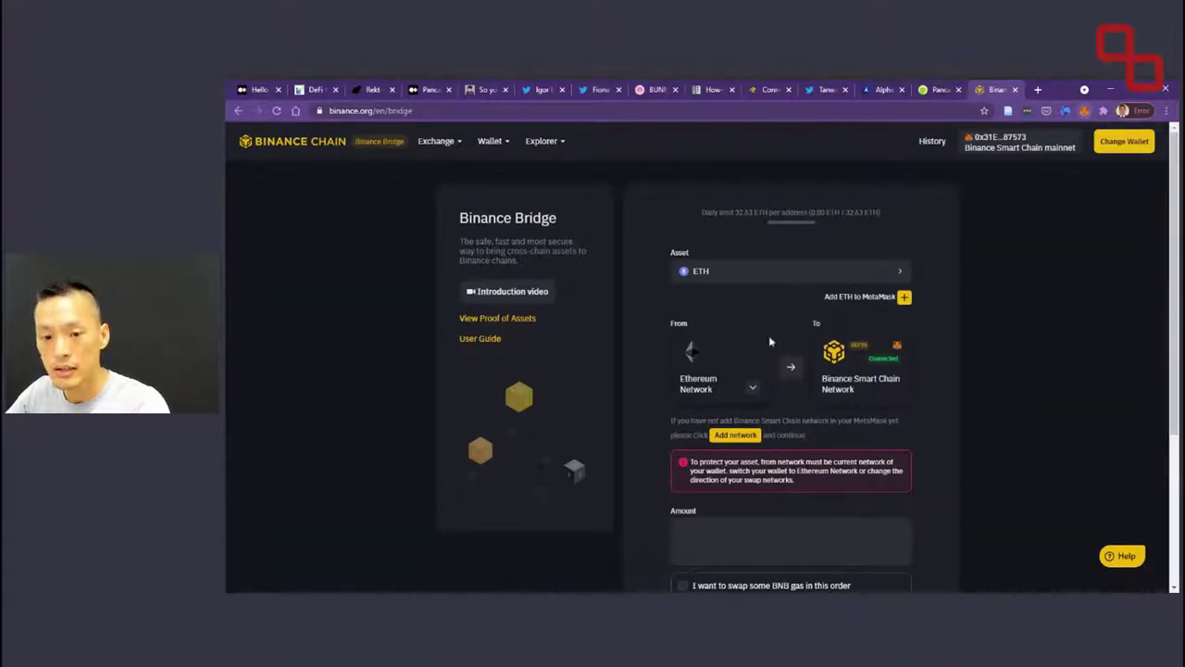
{"action": "left_click", "coordinate": [785, 363]}
{"action": "left_click_drag", "start_coordinate": [788, 369], "coordinate": [960, 377]}
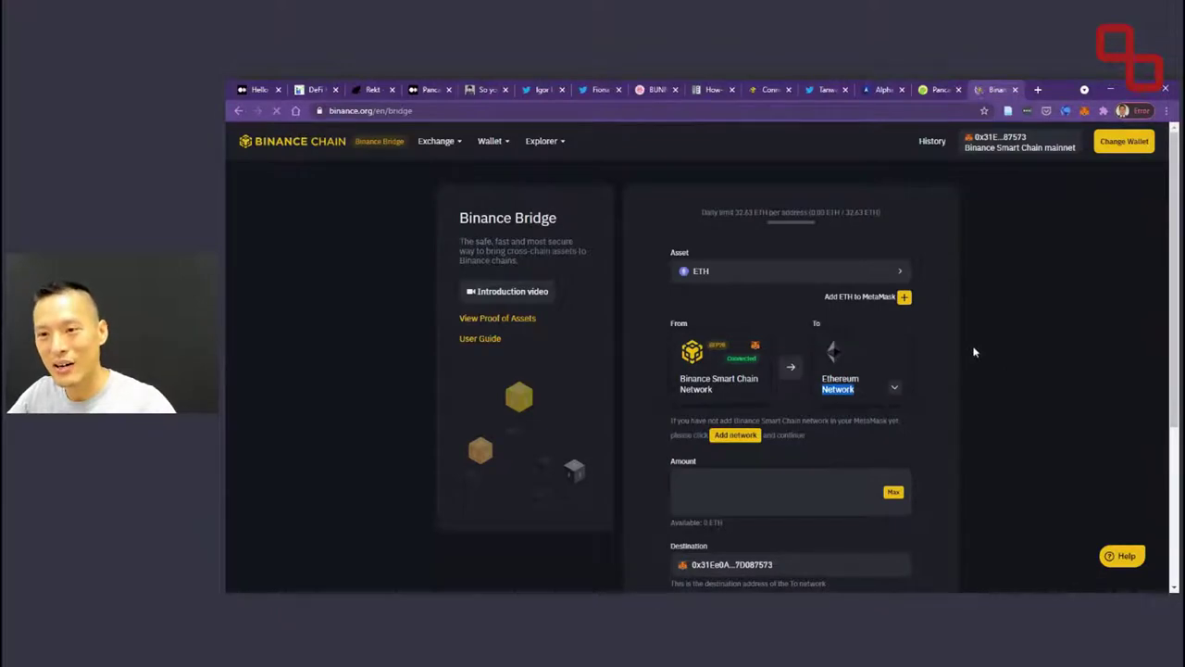
Reconnect to Binance Bridge using the MetaMask wallet option.
{"action": "left_click", "coordinate": [1127, 143]}
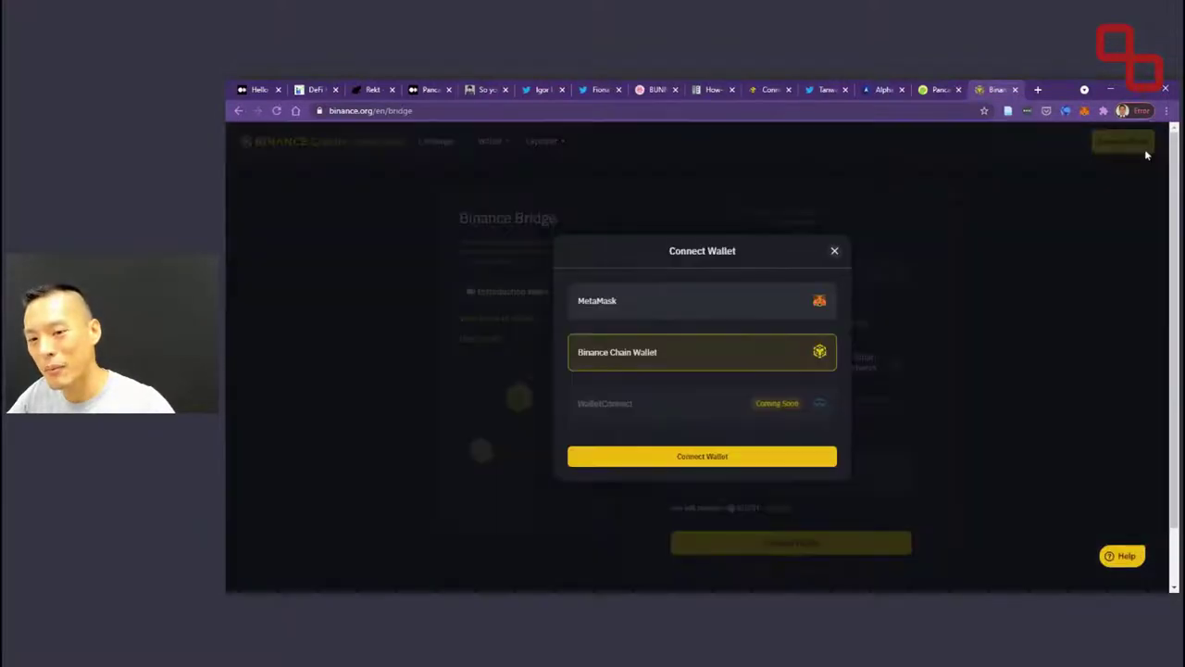
{"action": "left_click", "coordinate": [802, 315]}
{"action": "left_click", "coordinate": [794, 449]}
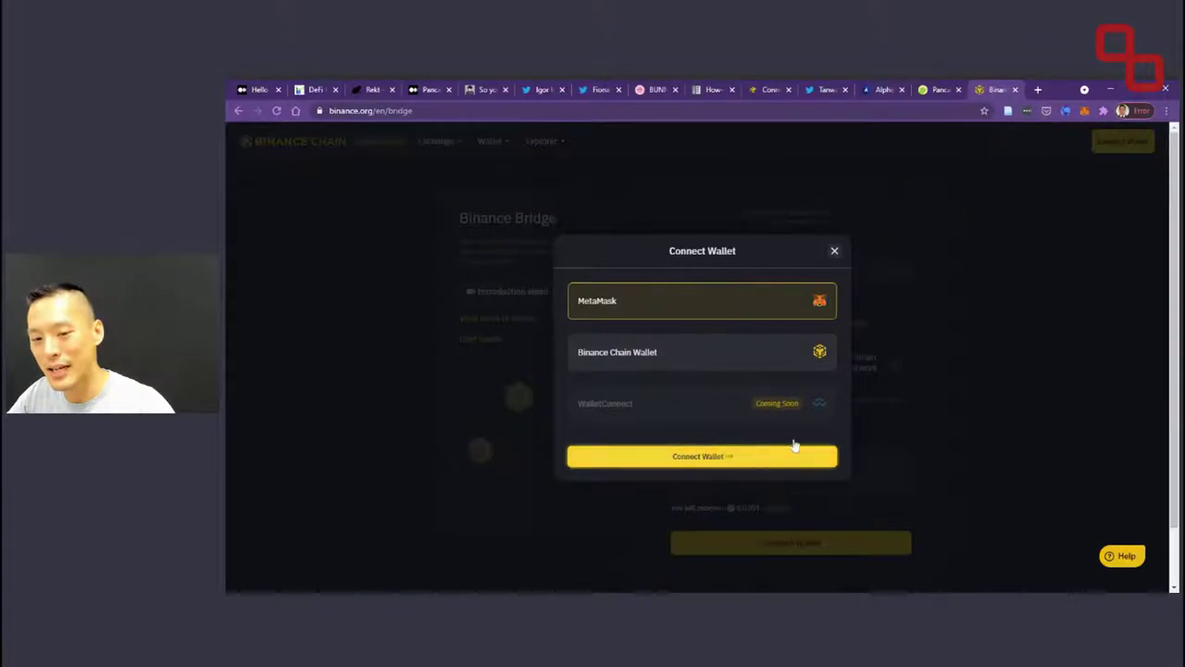